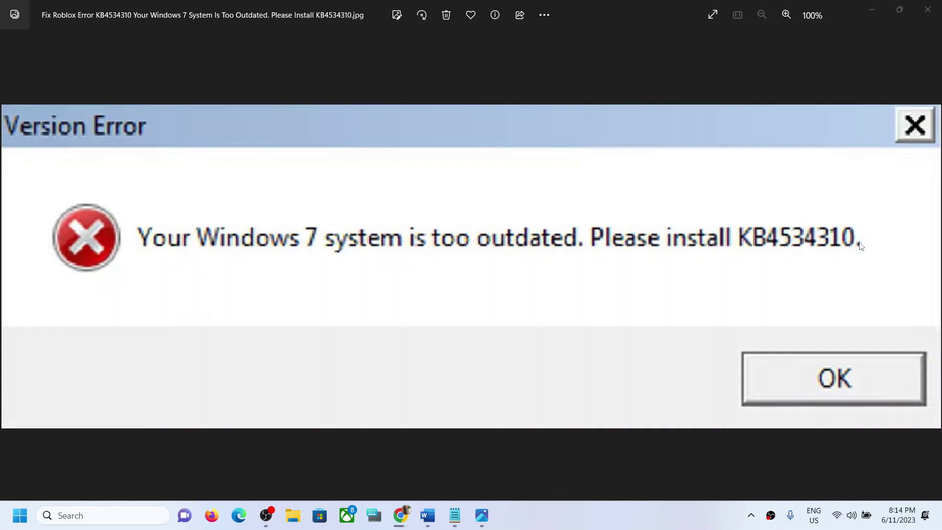
Quit the browser that holds the earlier catalog download
click(400, 515)
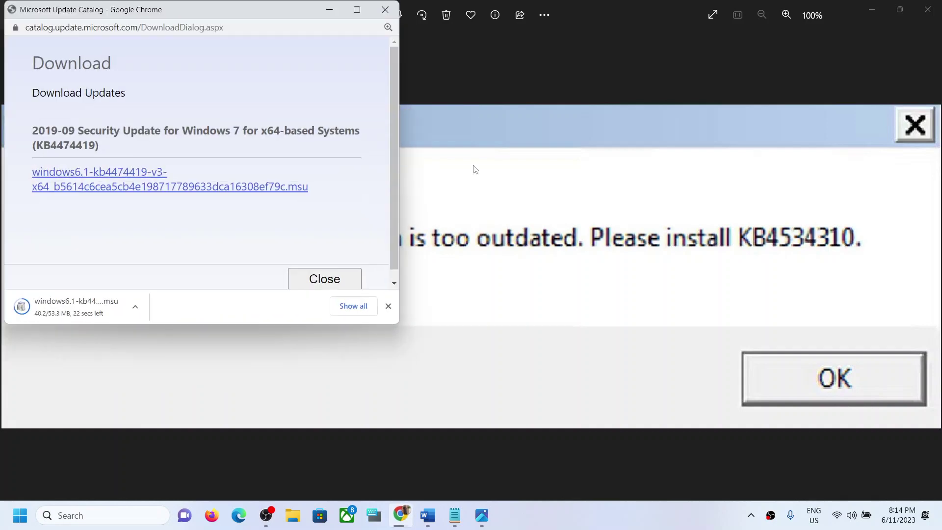
click(385, 9)
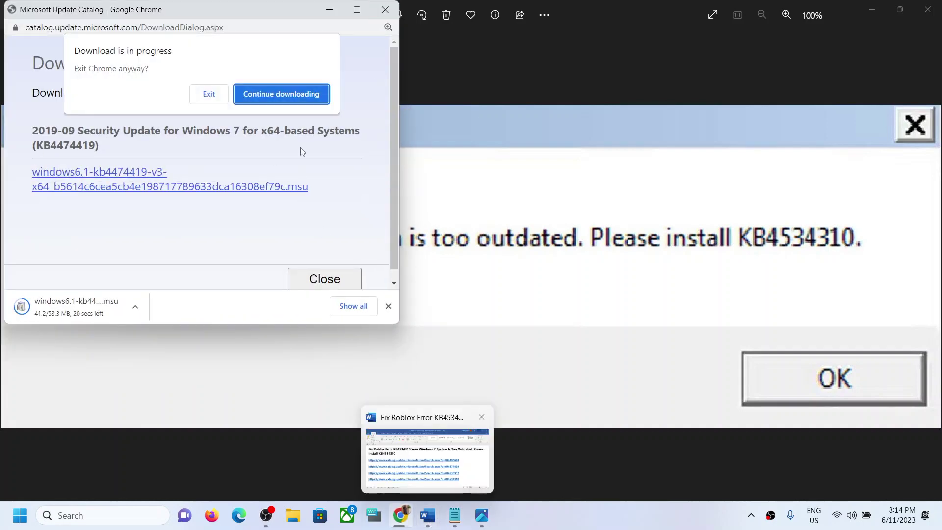
click(221, 94)
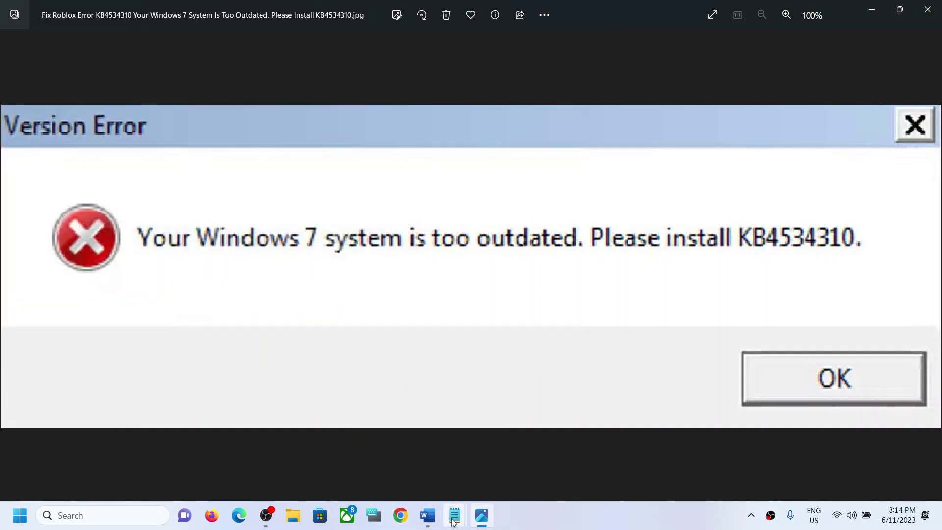
Select the KB4490628 catalog link in the Word notes and start a fresh browser window
click(427, 515)
click(592, 250)
triple_click(170, 254)
key(ctrl+c)
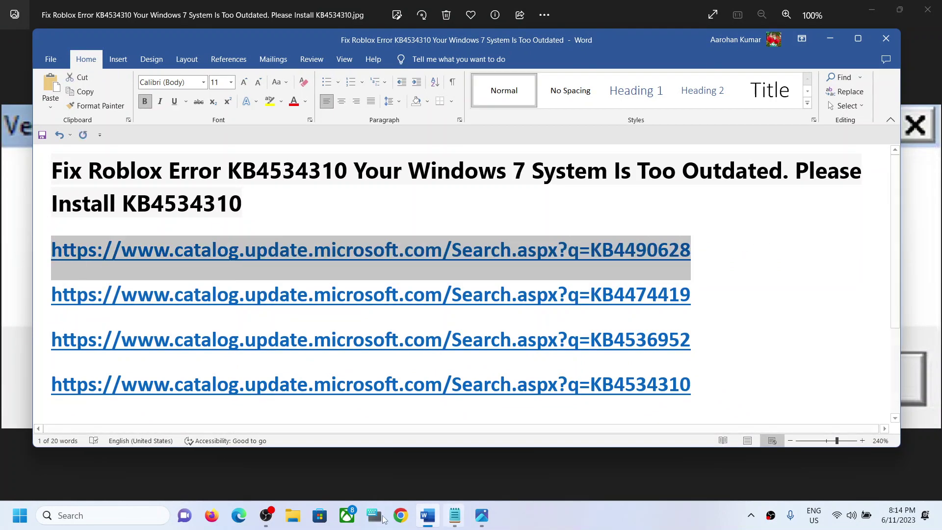
click(407, 519)
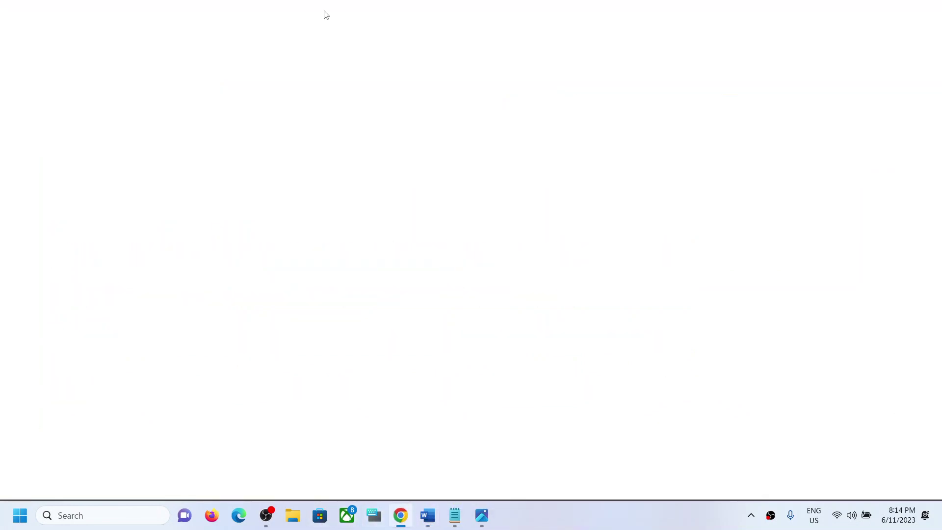
Load the pasted KB4490628 catalog search and reload it so the six results show in English
key(ctrl+v)
key(Return)
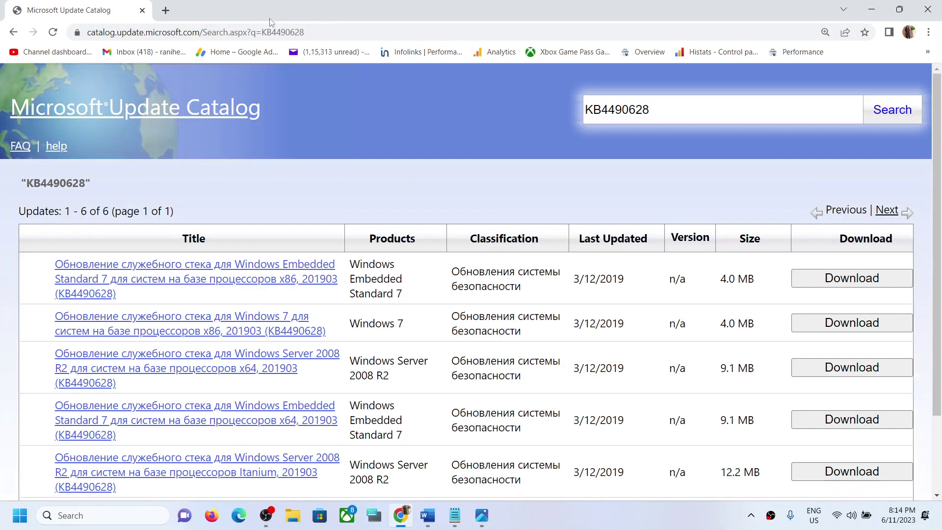
click(331, 31)
key(Return)
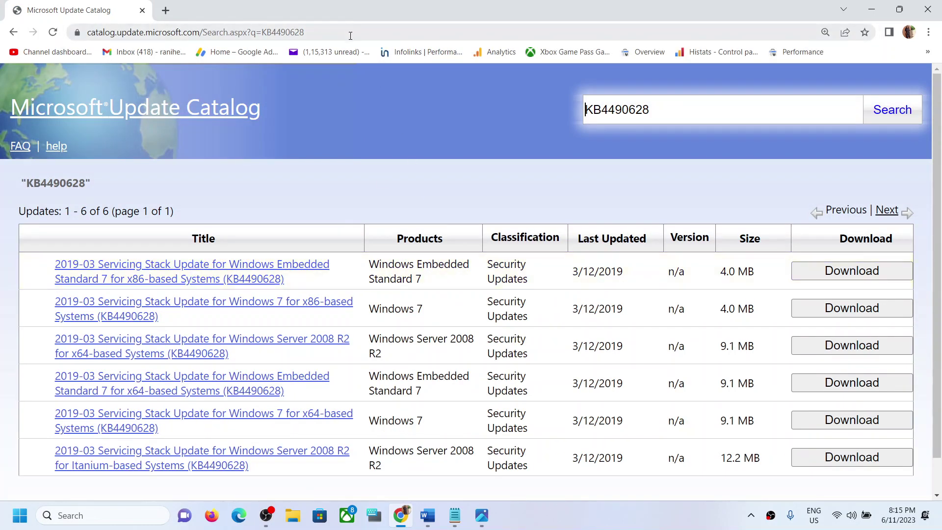
scroll(350, 292, down, 1)
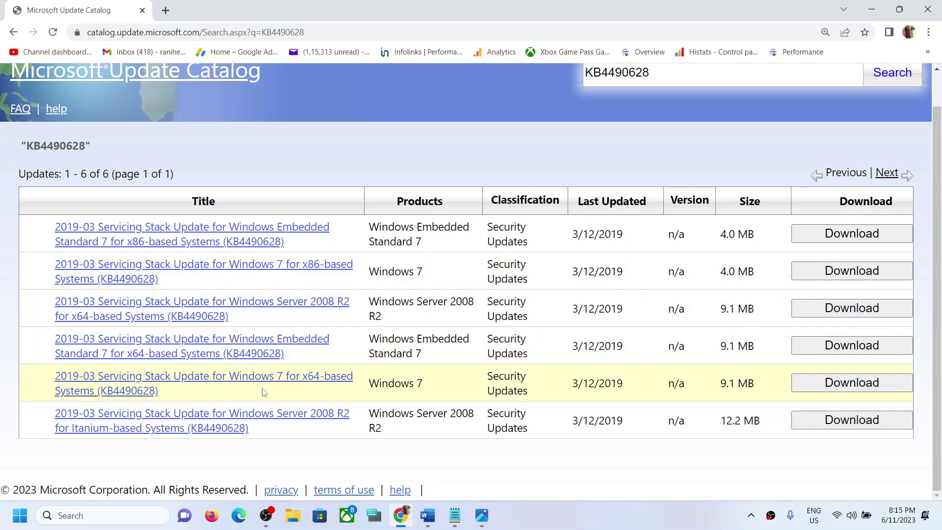
Download the Windows 7 x64 KB4490628 .msu package, then select the KB4474419 link in Word
click(856, 382)
drag(232, 10, 475, 76)
click(354, 260)
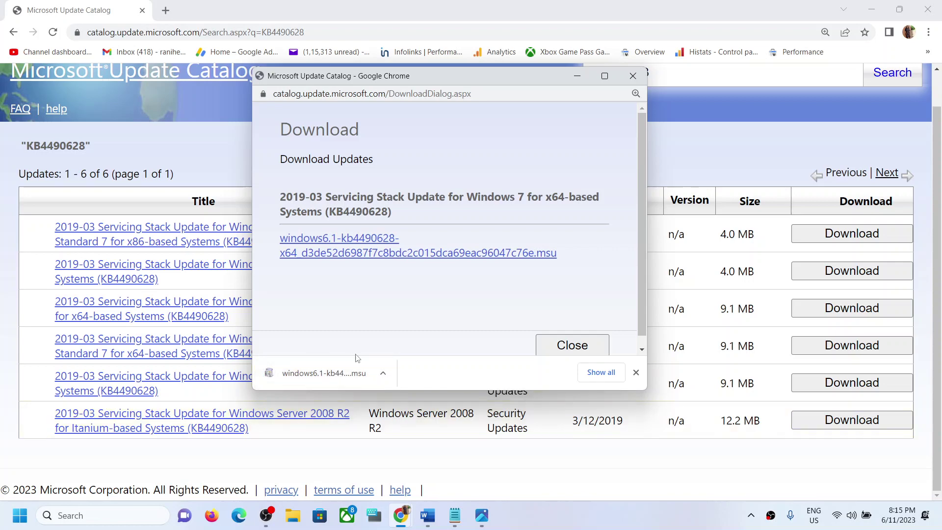
click(428, 515)
drag(684, 303, 52, 303)
key(ctrl+c)
Paste the KB4474419 link into the catalog page and reload the search results twice
click(97, 9)
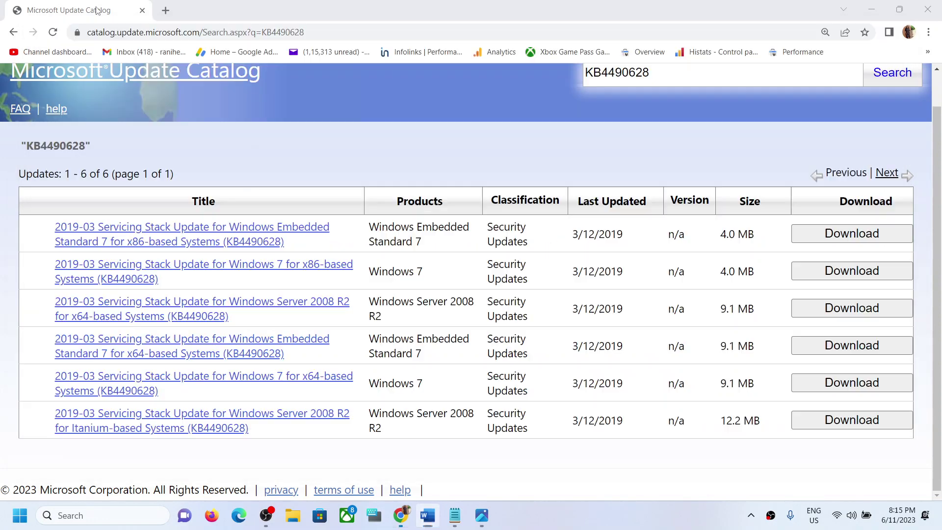
click(314, 26)
key(ctrl+v)
key(Return)
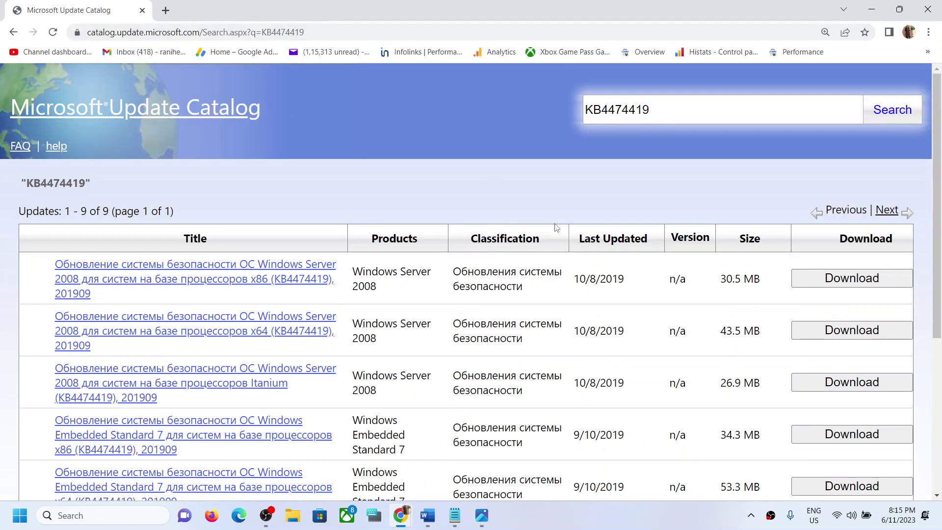
scroll(554, 274, down, 4)
click(331, 32)
key(Return)
scroll(356, 243, down, 3)
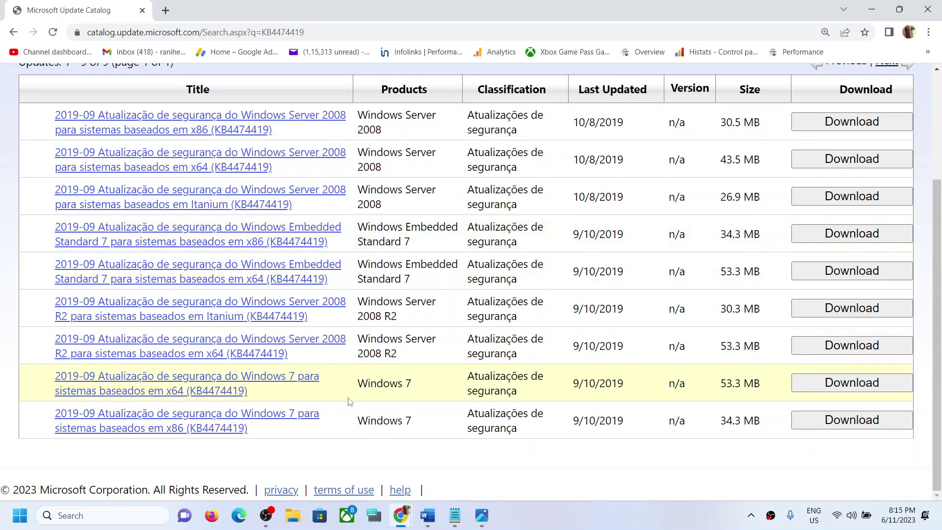
click(240, 31)
key(ctrl+c)
key(Return)
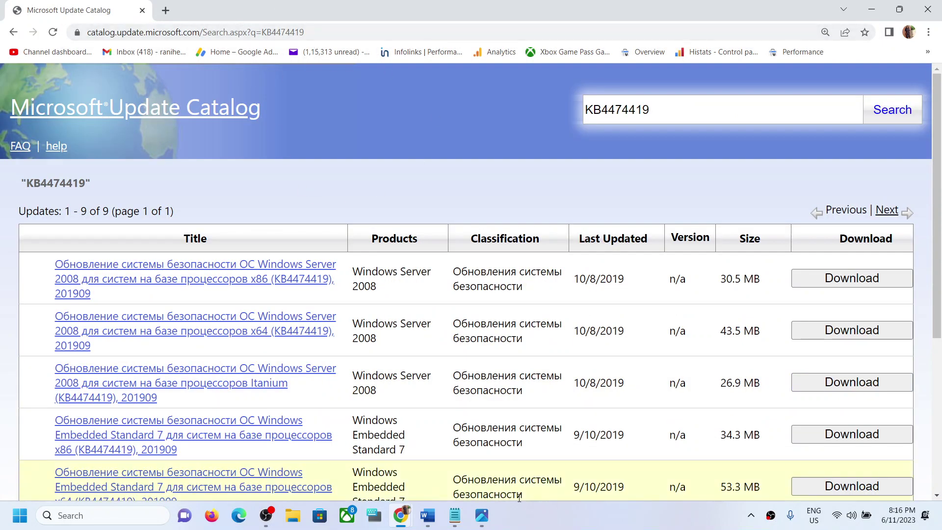
Open the KB4474419 link from the Word document in a new browser tab
click(438, 523)
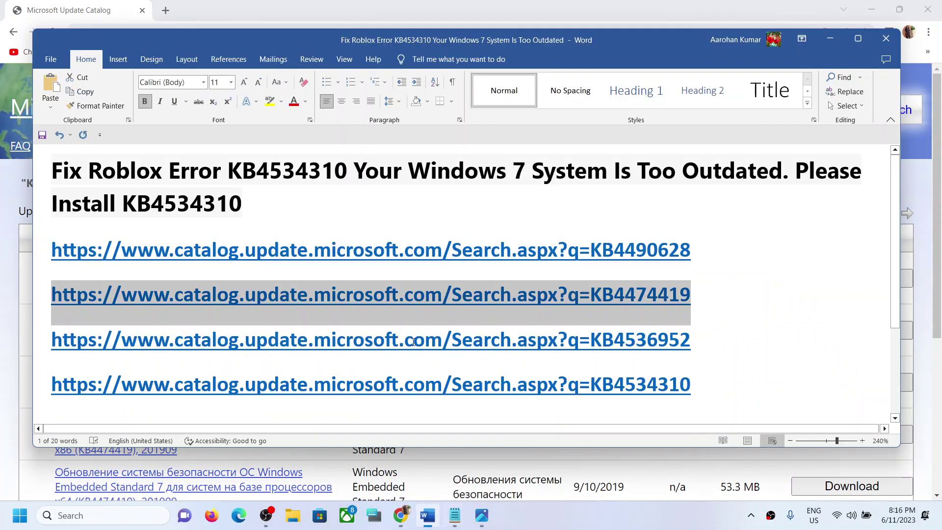
ctrl+click(71, 293)
click(165, 10)
Load the KB4474419 link in the new tab and reload until the nine results appear in English
key(ctrl+v)
key(Return)
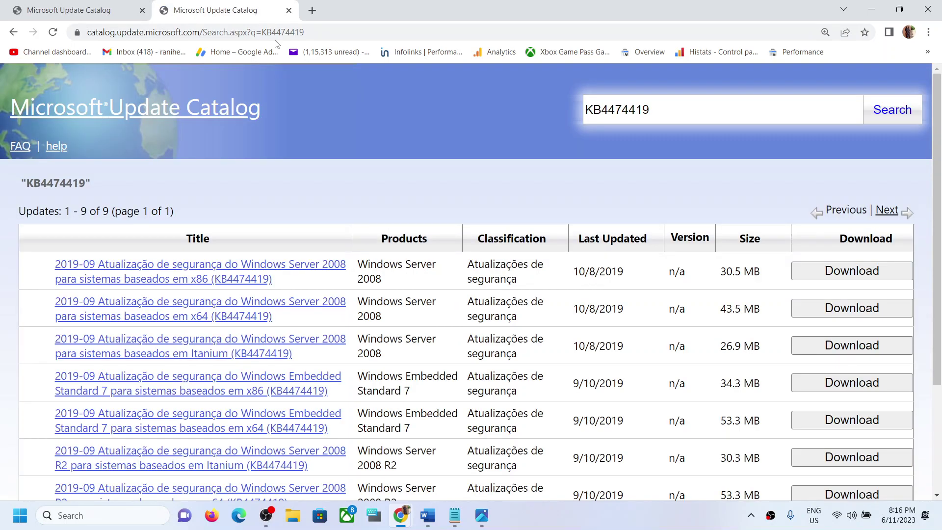
click(333, 33)
key(Escape)
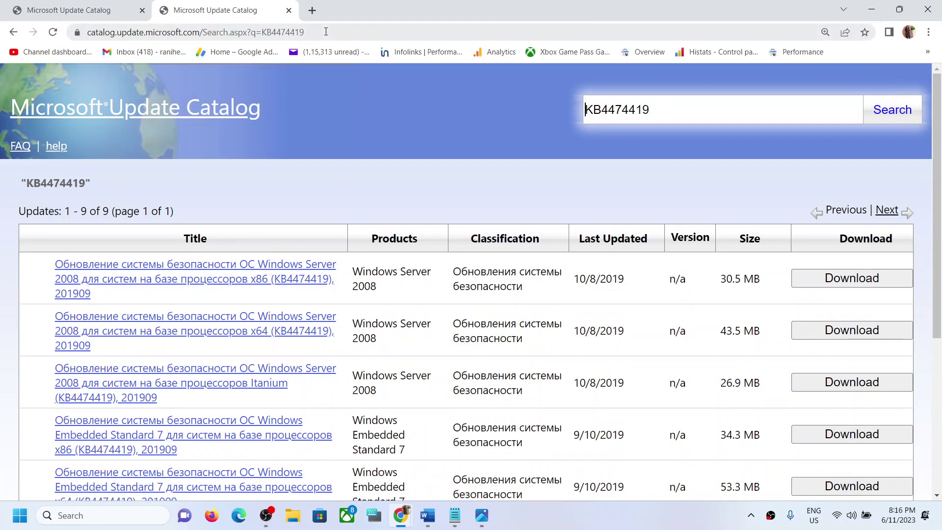
click(326, 32)
key(Return)
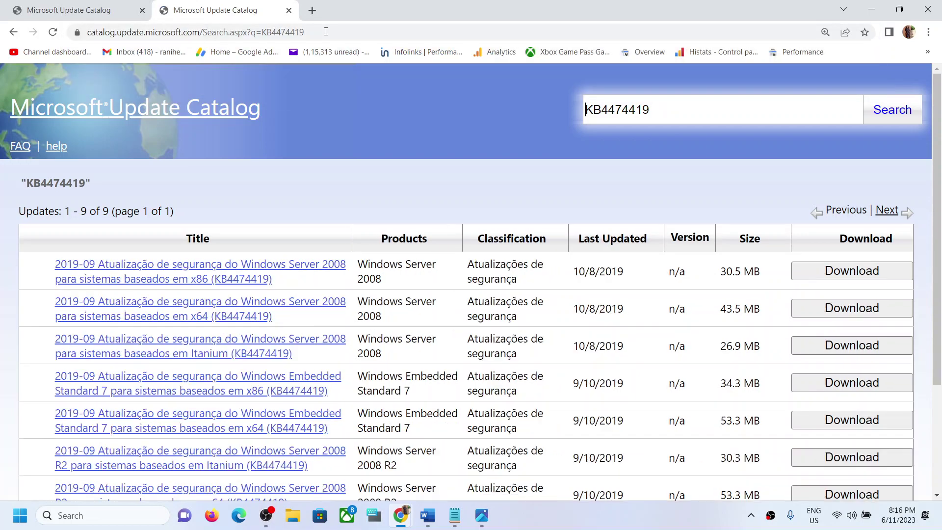
scroll(407, 297, down, 3)
scroll(797, 161, up, 3)
scroll(195, 203, down, 3)
scroll(206, 196, up, 1)
scroll(221, 196, down, 2)
click(314, 32)
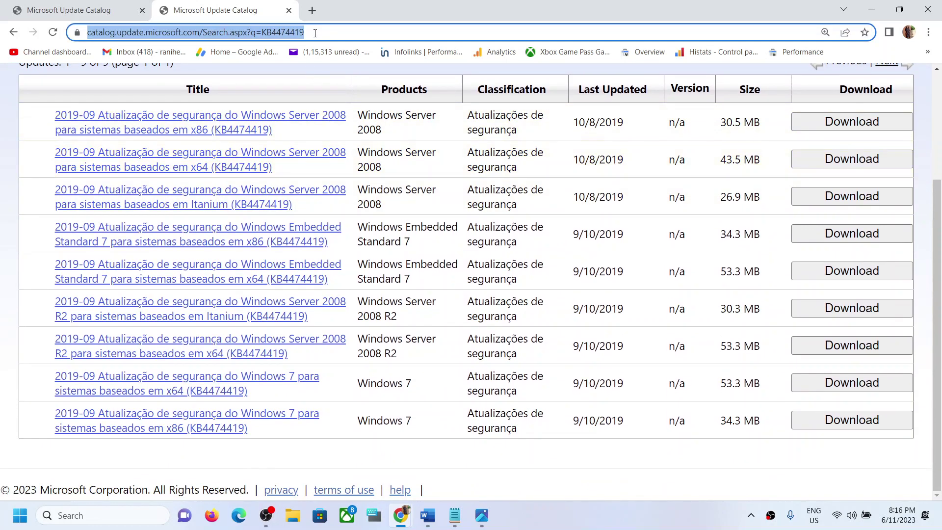
key(Return)
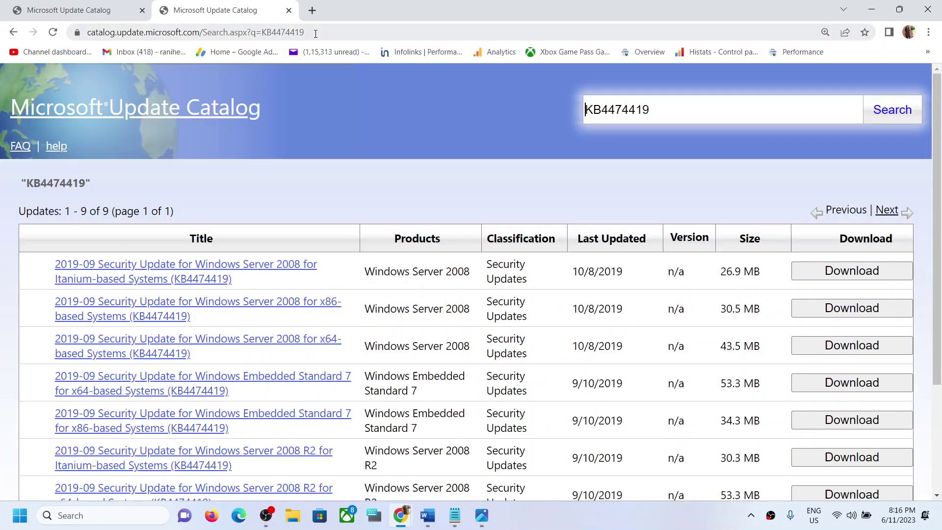
scroll(431, 309, down, 3)
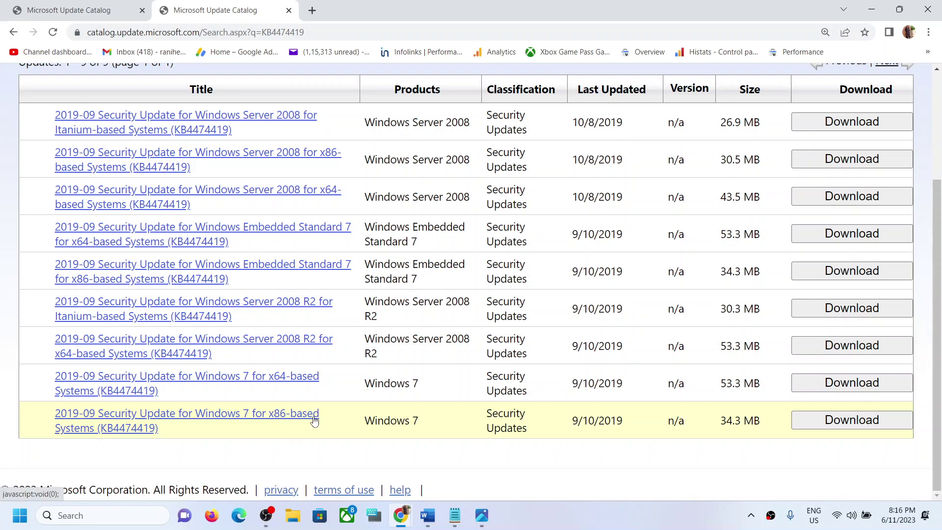
Download the Windows 7 x64 KB4474419 security update .msu file
click(860, 387)
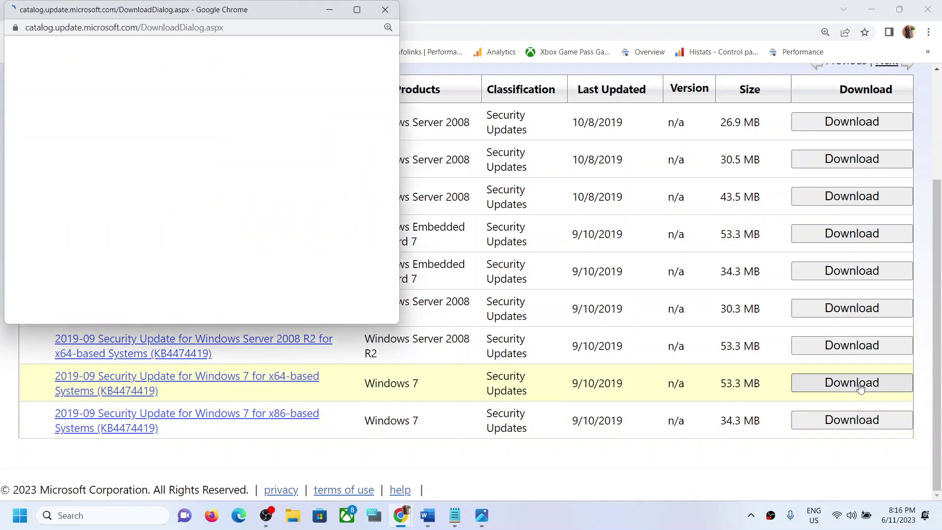
drag(199, 13, 565, 156)
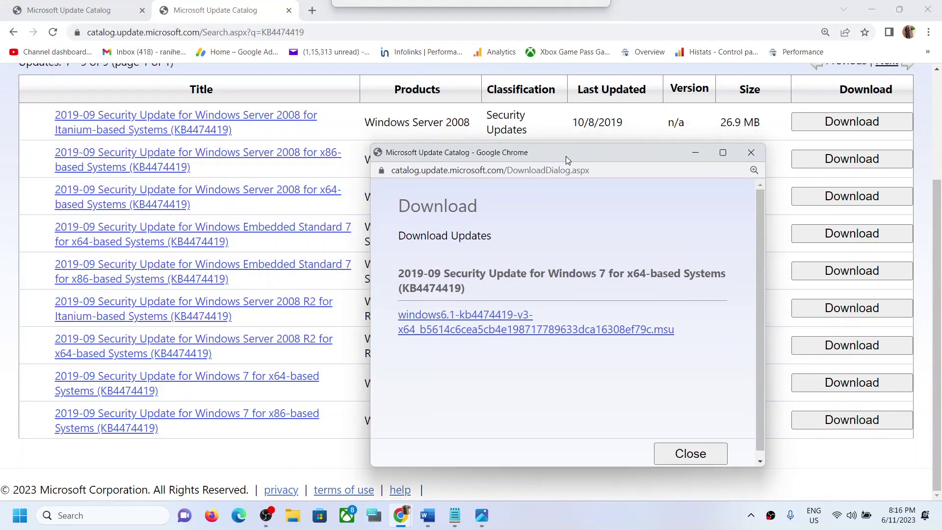
click(519, 331)
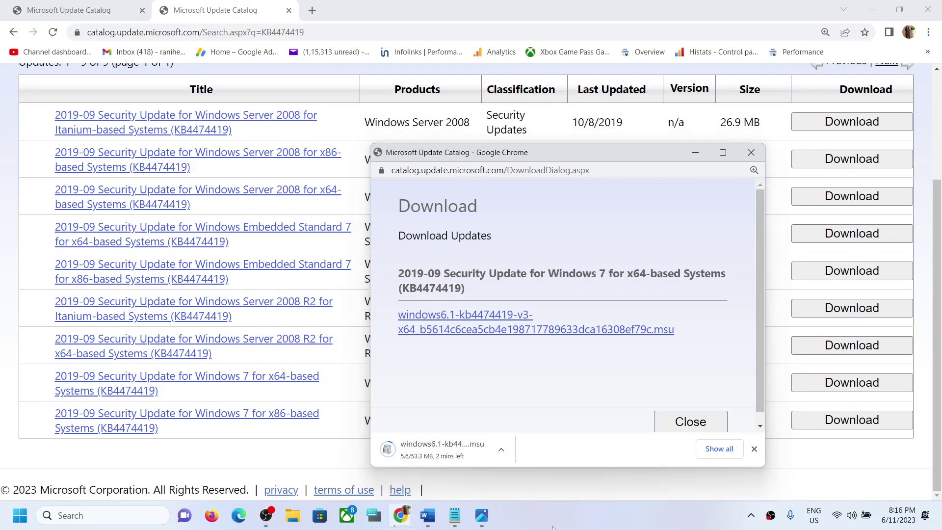
Copy the KB4536952 link from Word and paste it into the catalog page's address bar
mouse_move(448, 521)
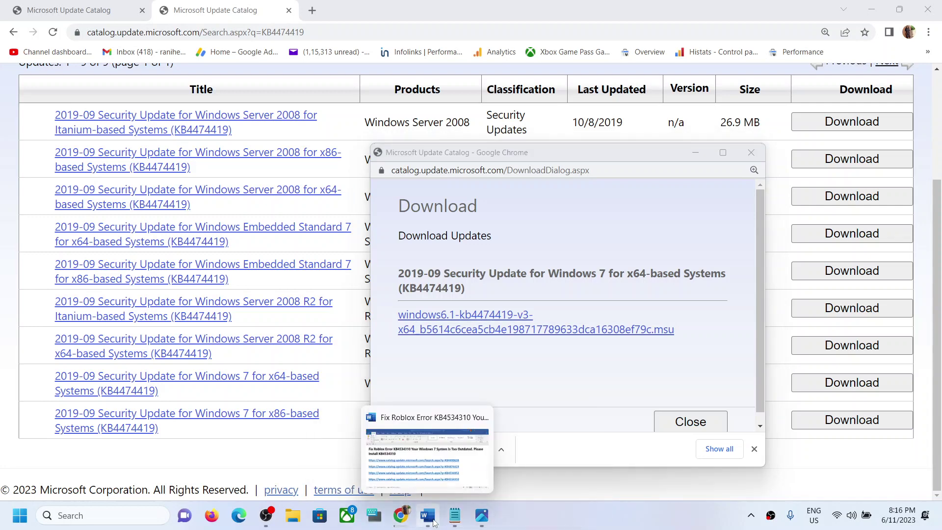
click(434, 523)
drag(696, 342, 143, 341)
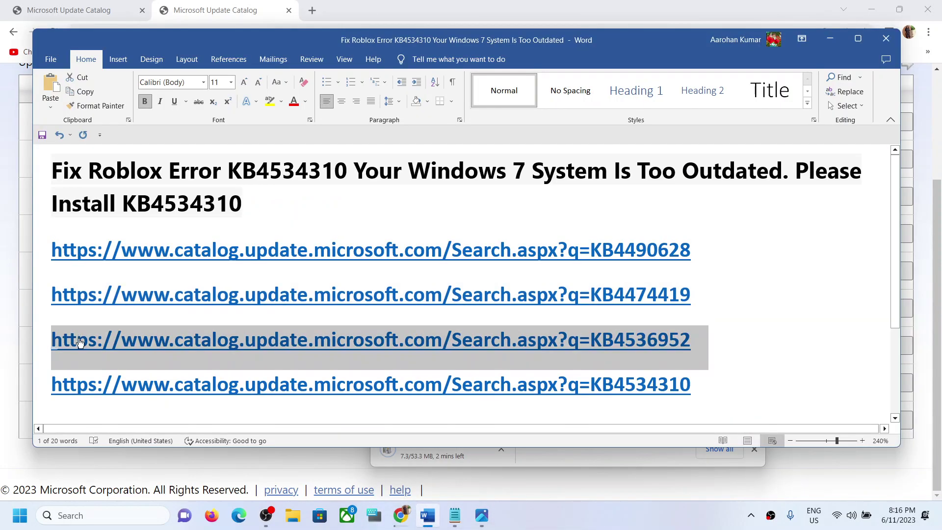
key(ctrl+c)
click(202, 6)
click(234, 31)
key(ctrl+v)
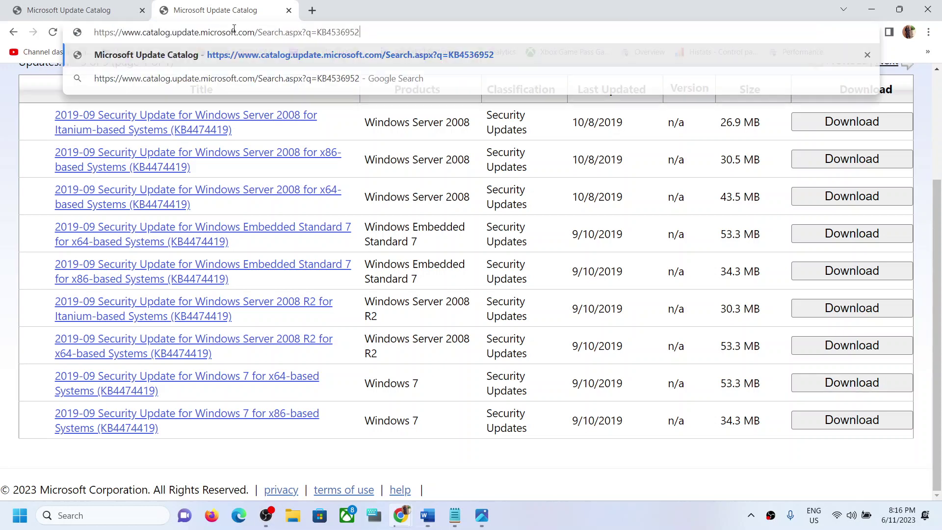
Load the KB4536952 catalog search and reload it to show the results in English
key(Return)
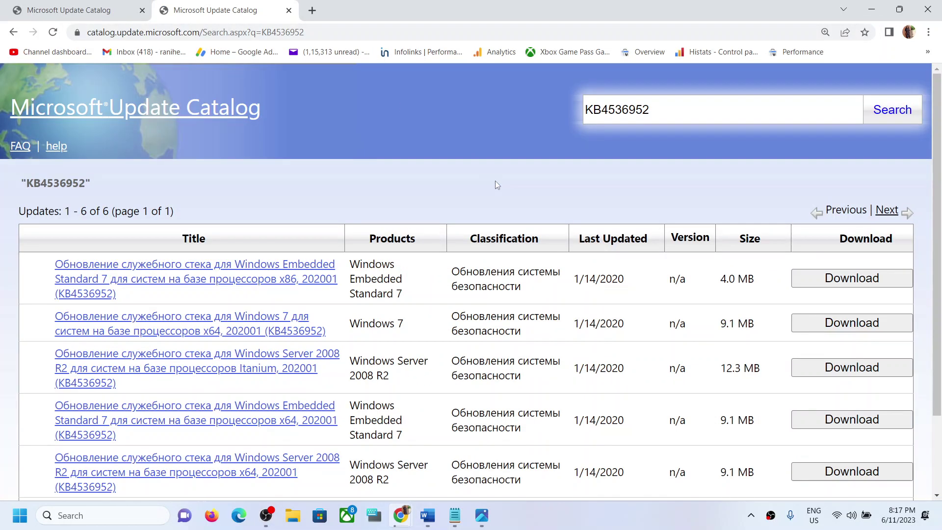
click(328, 32)
key(ctrl+v)
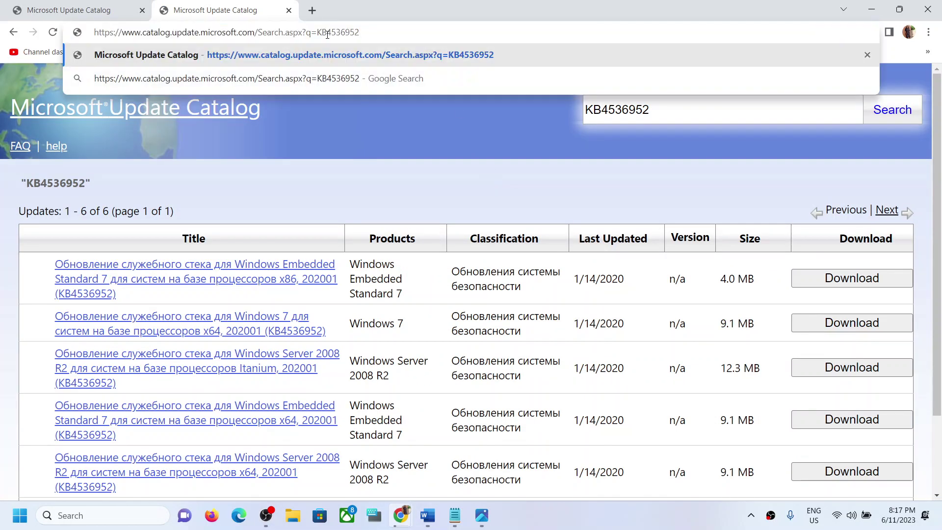
key(Return)
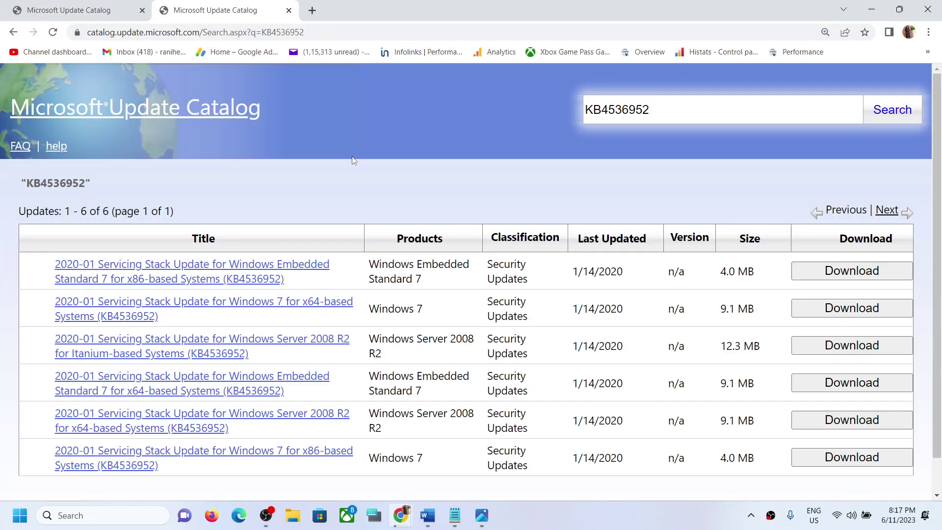
scroll(367, 305, down, 1)
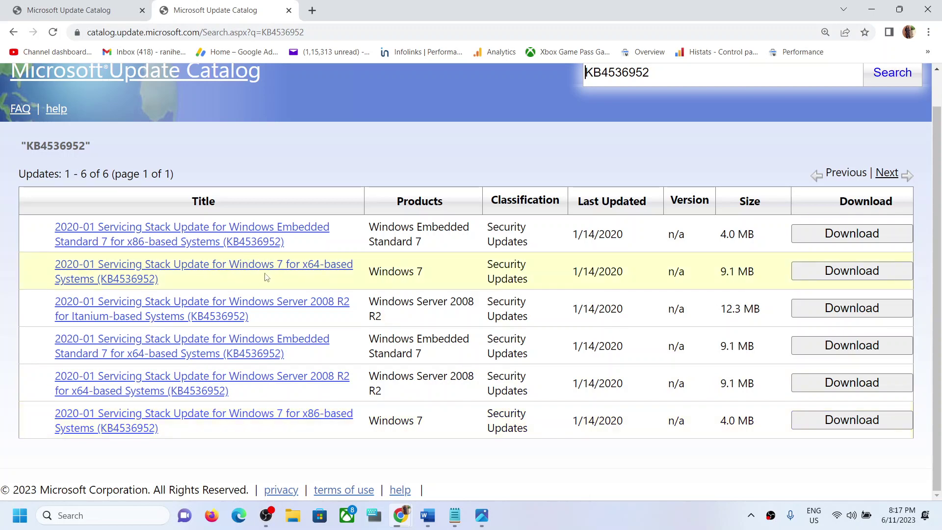
Start the Windows 7 x64 KB4536952 download (9.1 MB), then bring Word forward
click(862, 274)
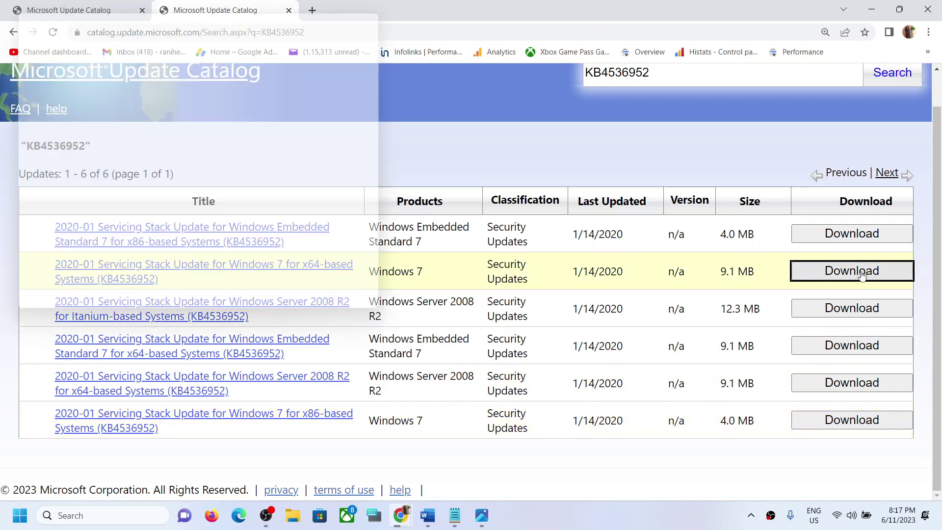
drag(225, 17, 484, 46)
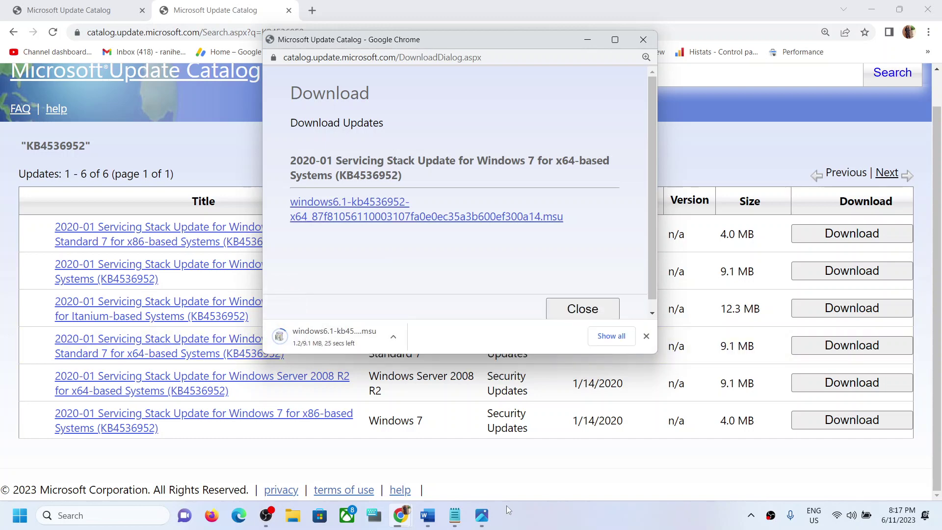
click(427, 515)
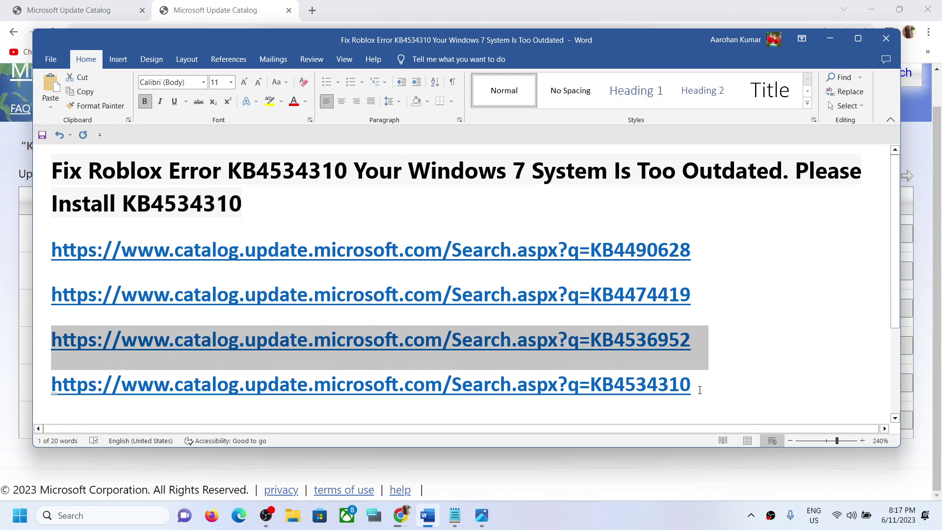
Copy the fourth Word link and load the KB4534310 catalog search listing six rollups
triple_click(136, 382)
key(ctrl+c)
key(alt+Tab)
click(228, 34)
key(ctrl+v)
key(Return)
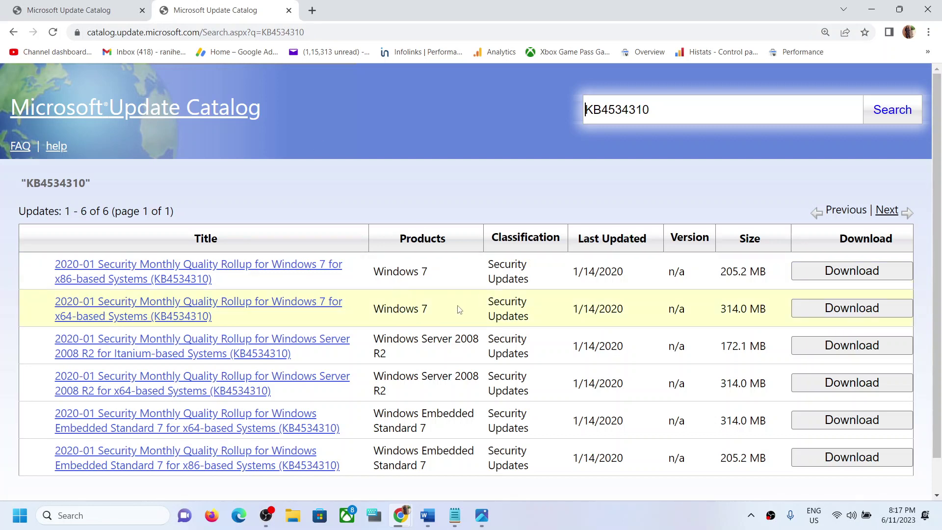
scroll(459, 309, down, 1)
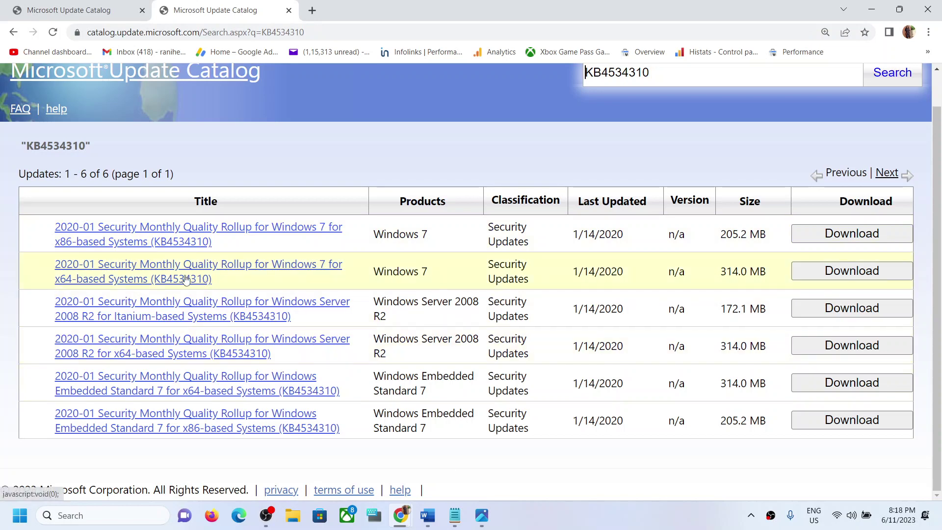
Download the Windows 7 x64 KB4534310 rollup .msu (314 MB), then return to Word
click(857, 275)
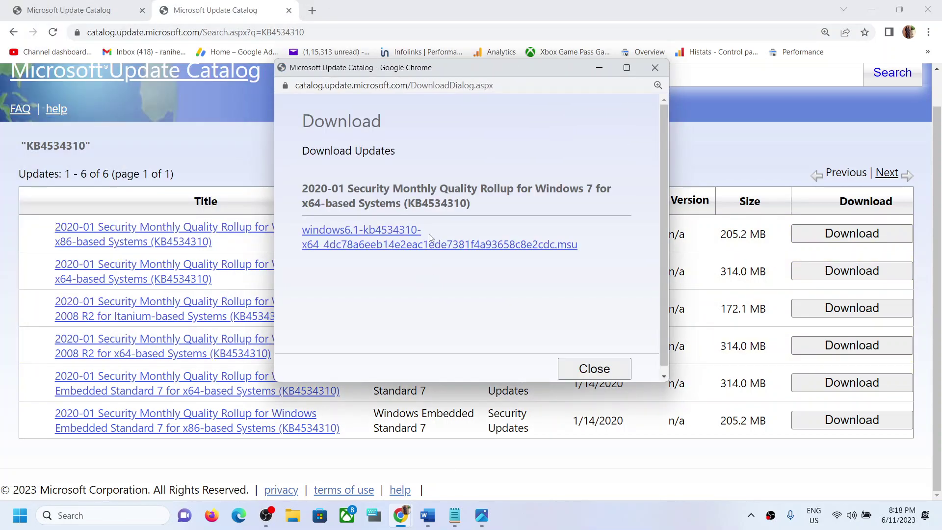
click(402, 247)
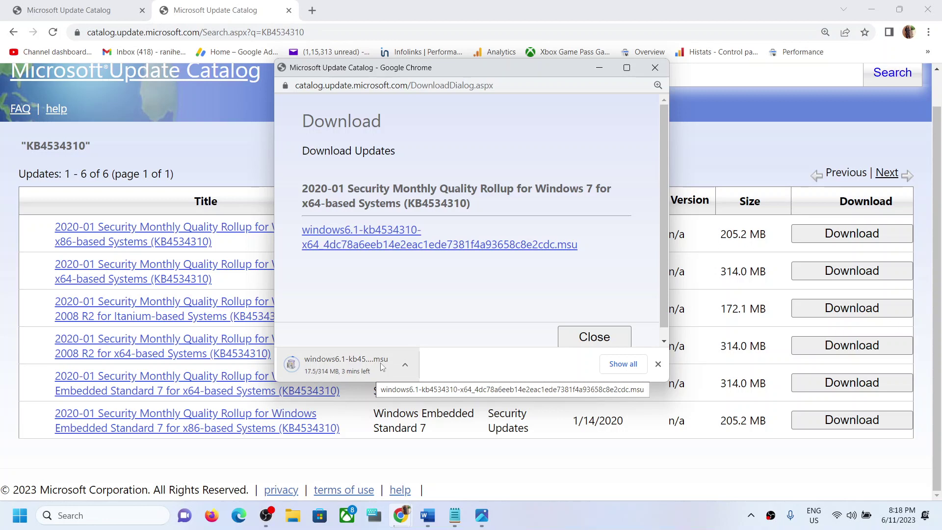
click(428, 515)
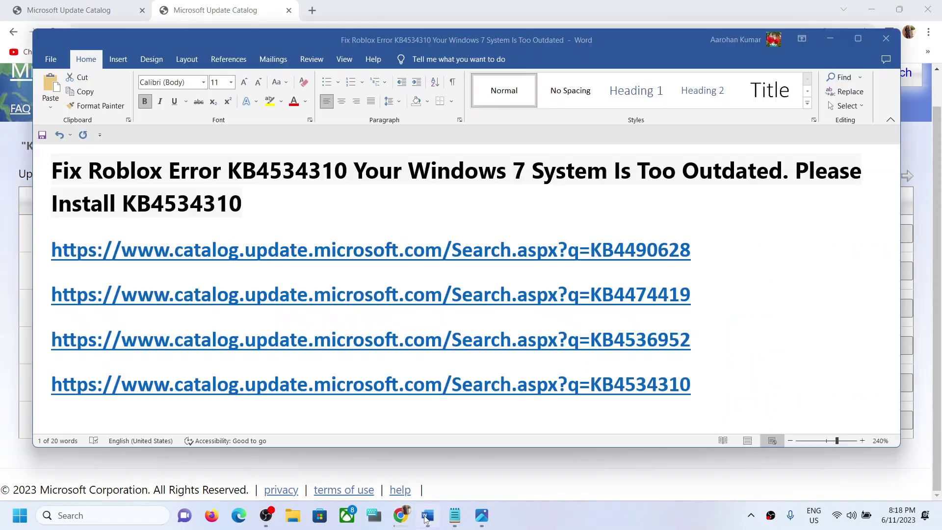
Minimize Word and switch the browser to the tab with the KB4474419 results
click(4, 324)
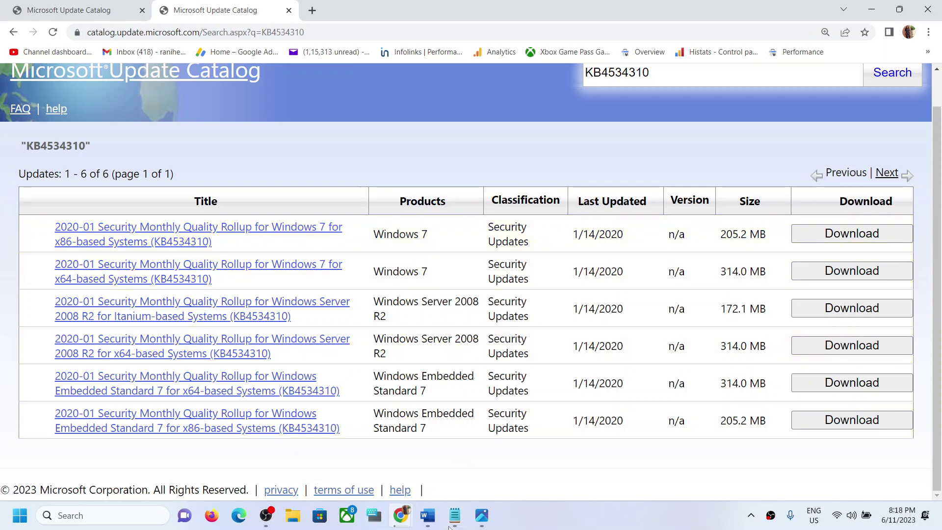
key(alt+Tab)
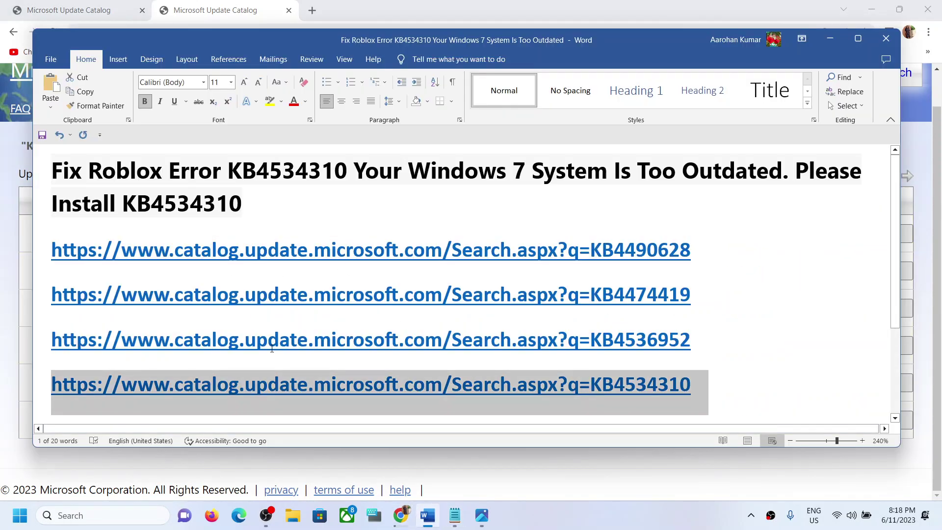
click(829, 39)
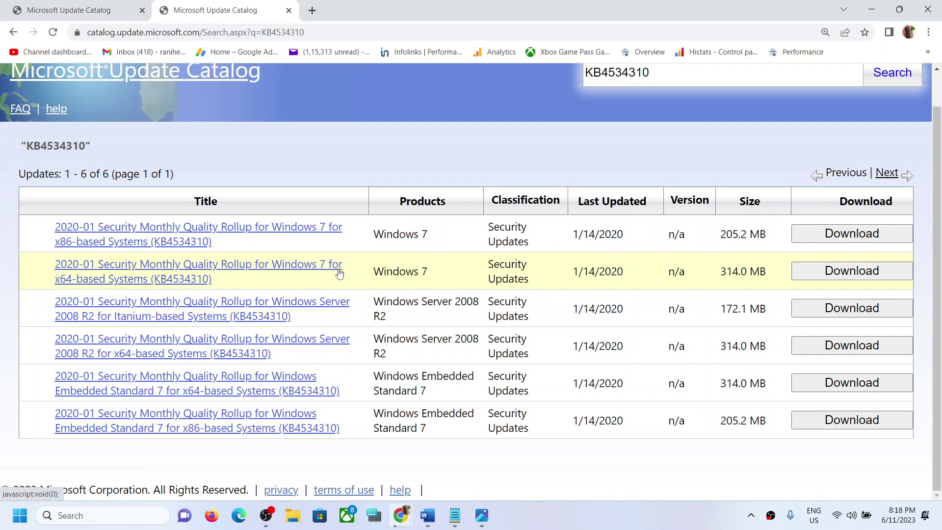
key(ctrl+shift+Tab)
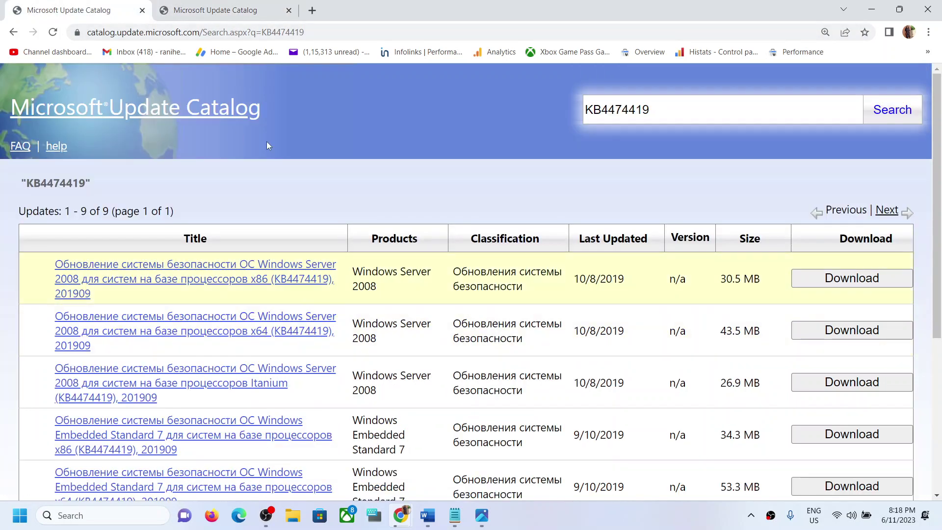
Reload the KB4474419 results in English and select part of the first link in Word
click(55, 34)
scroll(392, 361, down, 3)
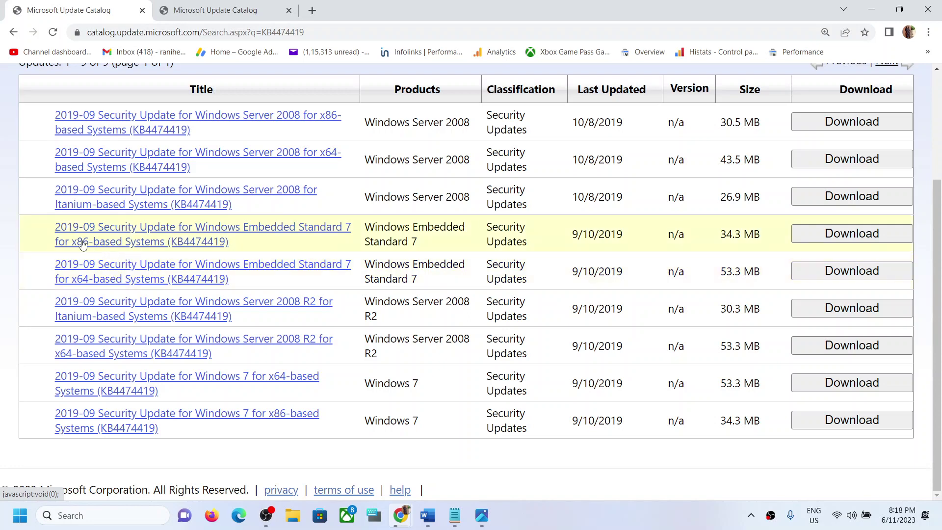
click(428, 515)
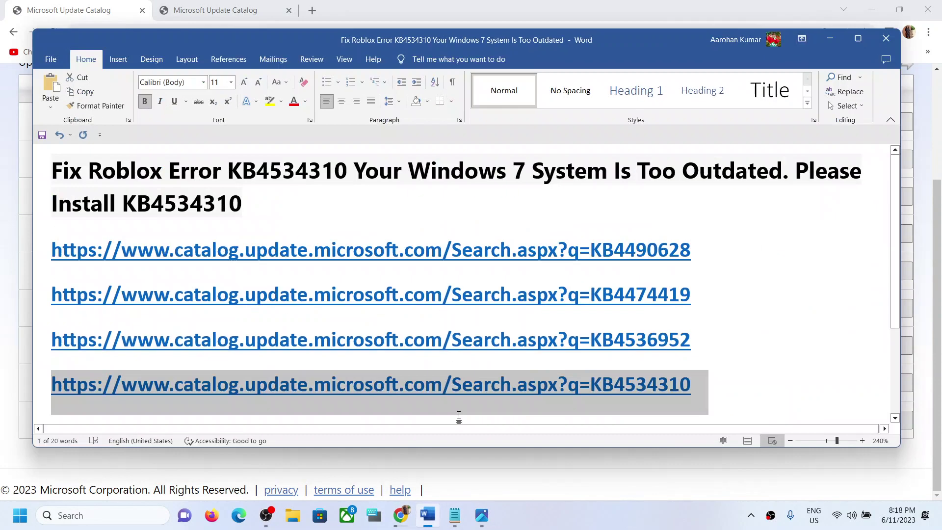
drag(171, 246, 354, 245)
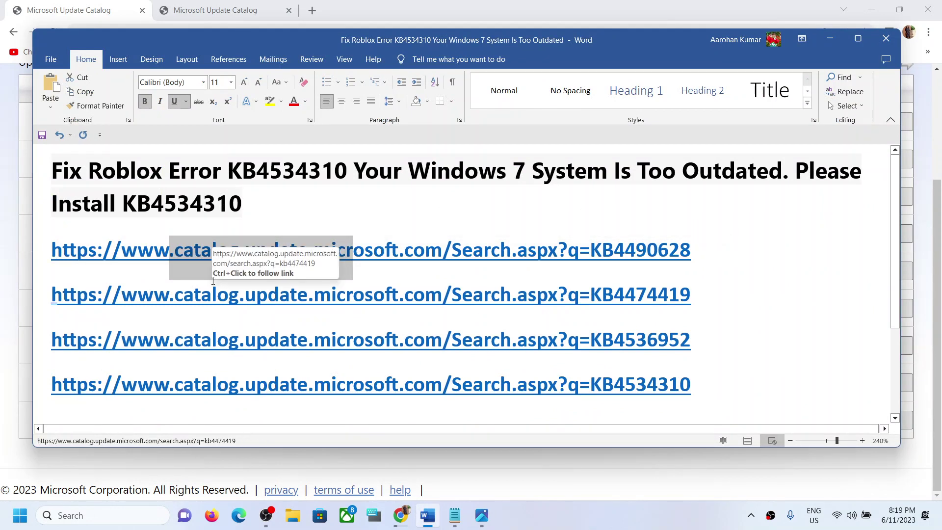
ctrl+click(418, 301)
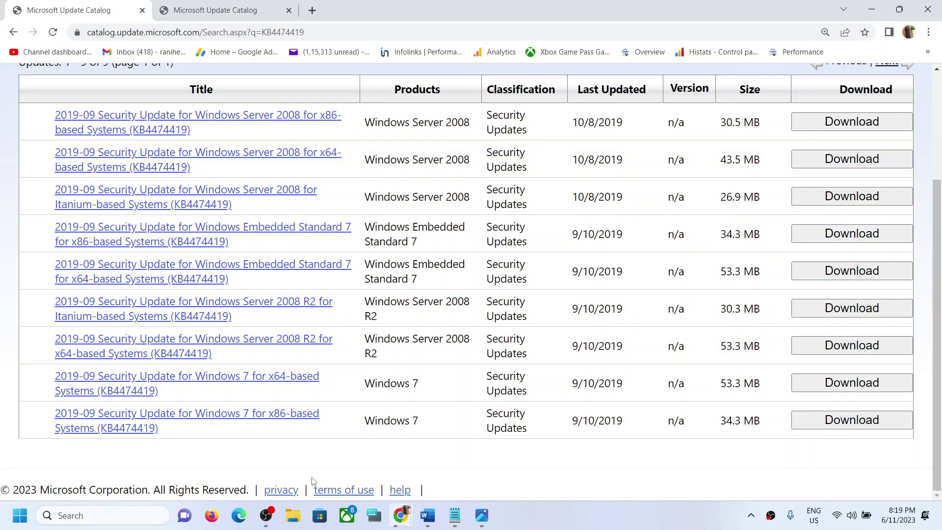
Move to the KB4534310 results tab, then bring the Word link list back in front
click(428, 515)
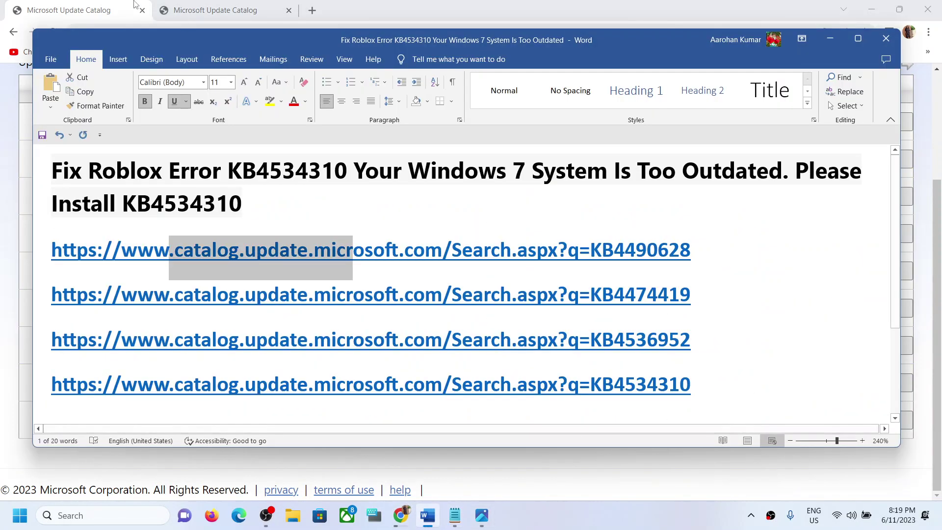
click(180, 5)
click(180, 5)
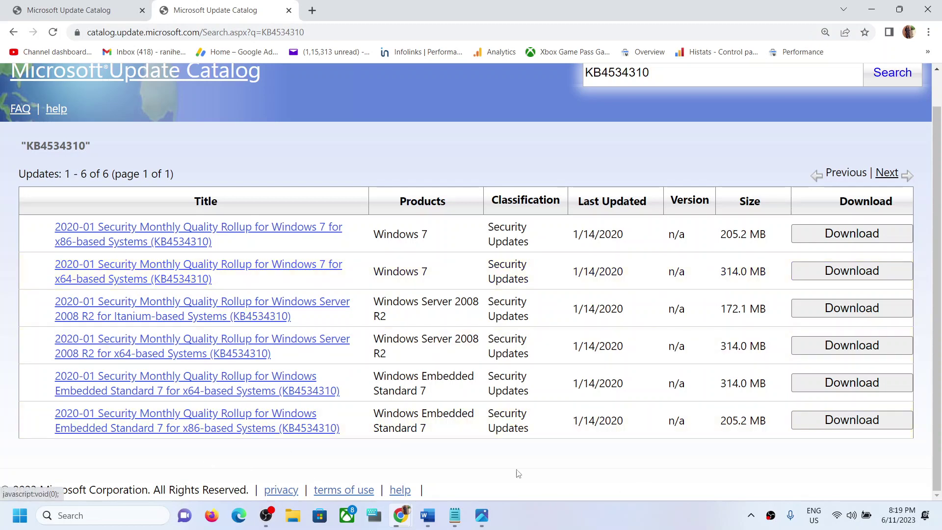
click(428, 515)
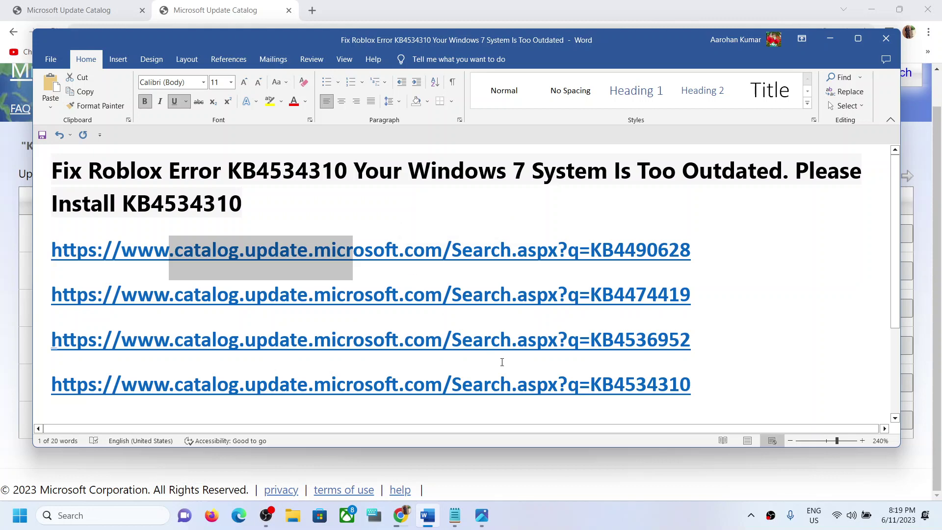
Review the windows10 and windows8ISO download link lines further down the Word document
scroll(502, 362, down, 3)
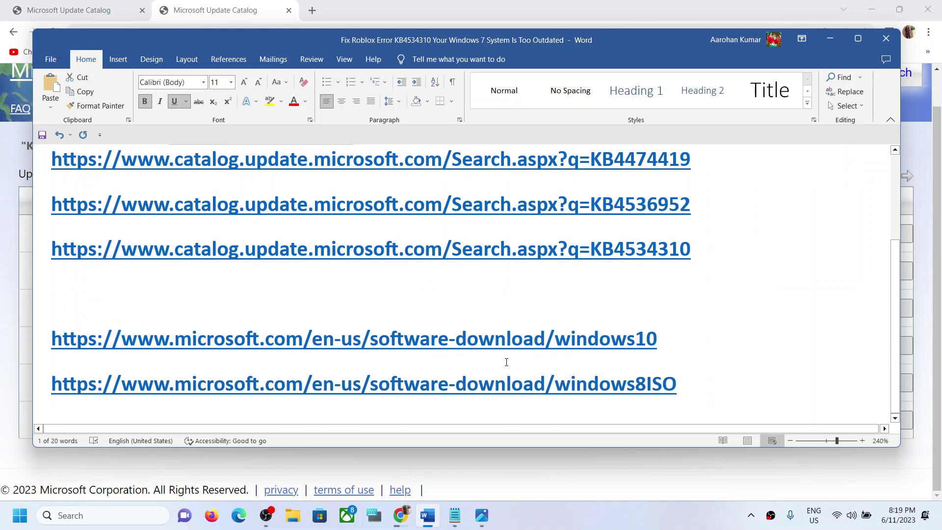
triple_click(687, 336)
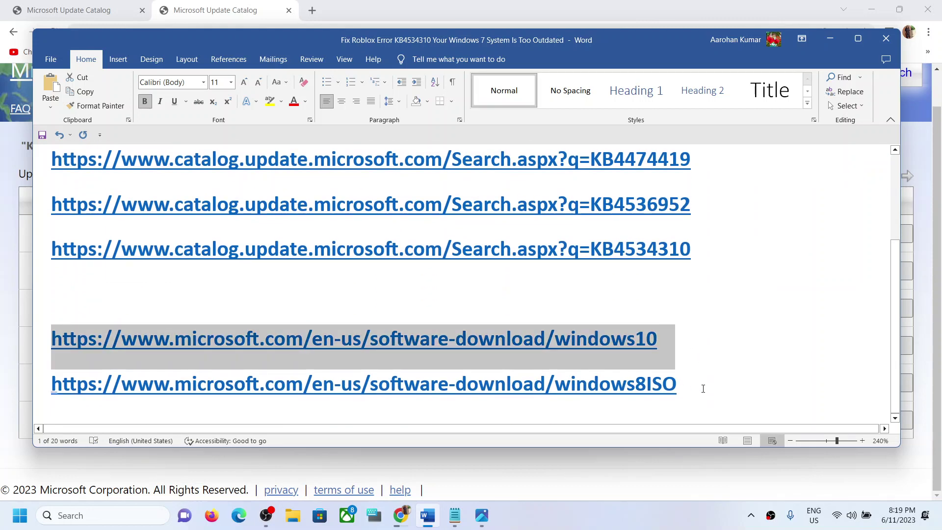
triple_click(700, 385)
triple_click(692, 338)
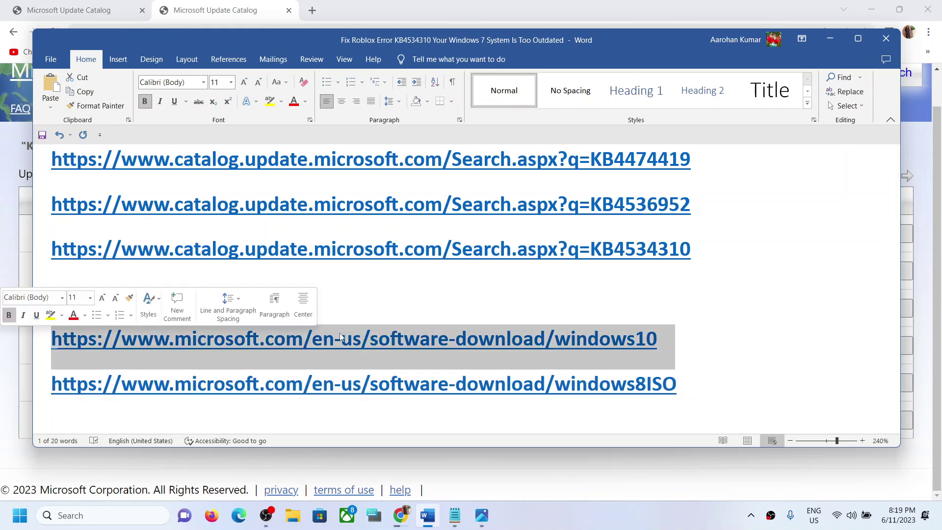
triple_click(698, 376)
triple_click(54, 339)
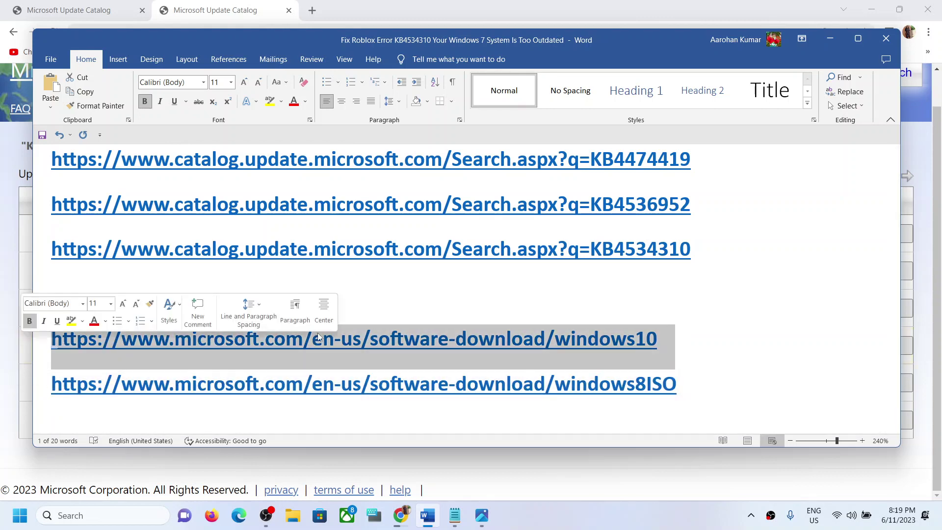
triple_click(700, 384)
Bring up the Photos screenshot of the Roblox Version Error requesting KB4534310 on Windows 7
scroll(417, 334, up, 5)
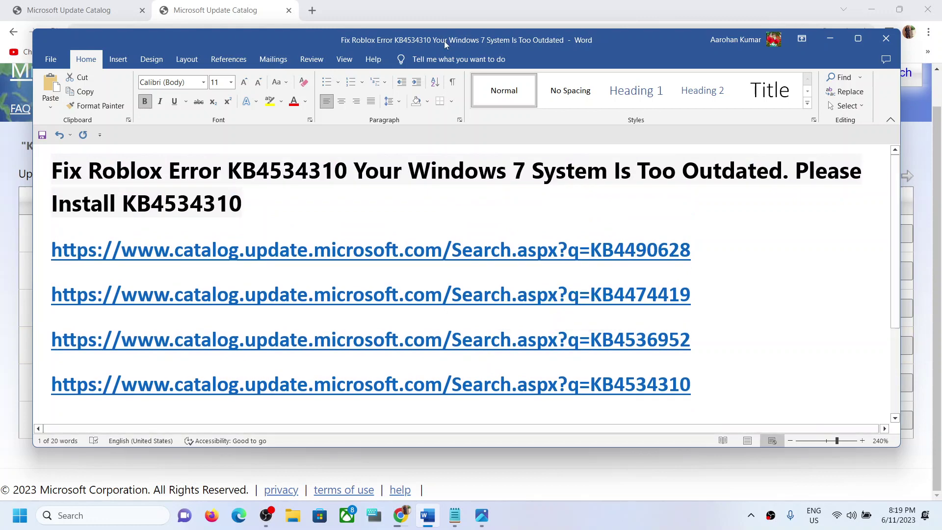
click(481, 516)
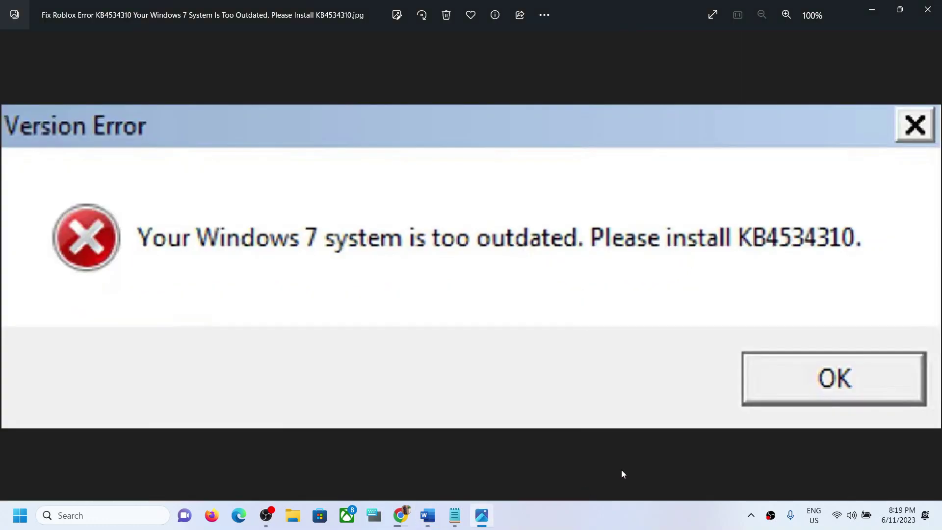
click(612, 520)
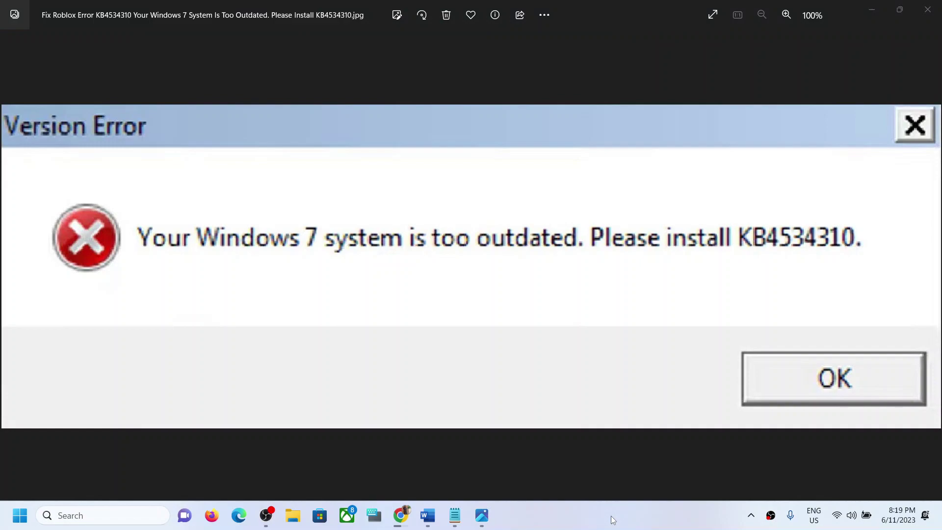